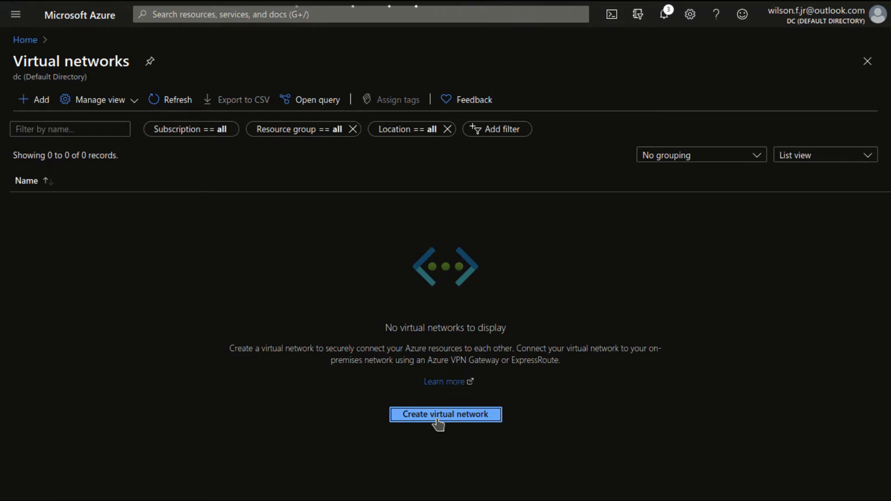
# Step: Start a new virtual network in resource group RG-WILSON, name it VNET-WILSON, and continue to its IP address settings
pyautogui.click(438, 417)
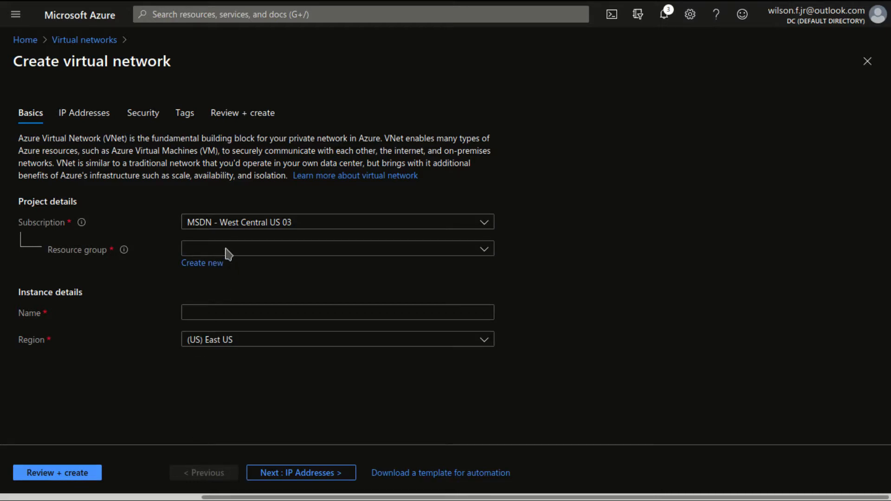
pyautogui.click(267, 249)
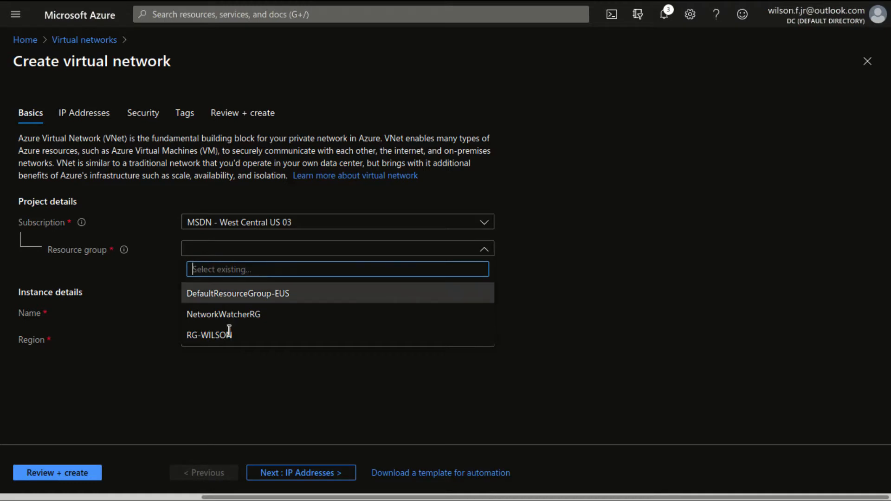
pyautogui.click(205, 336)
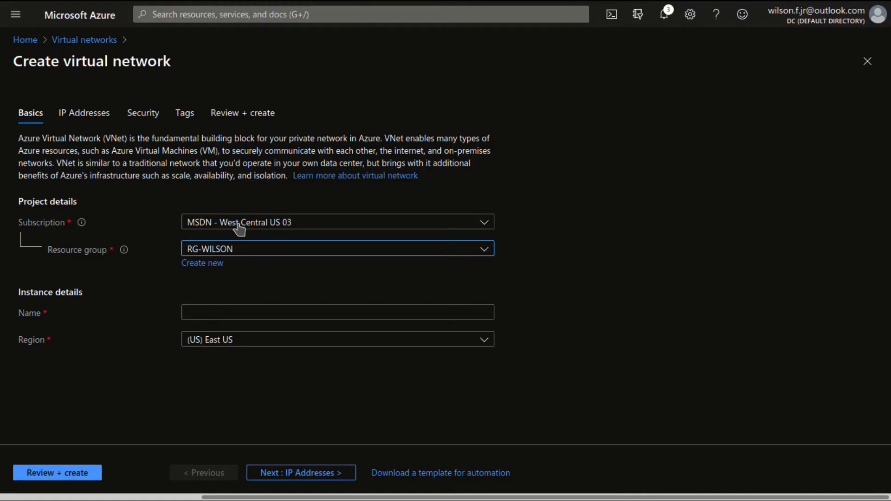
pyautogui.click(208, 309)
pyautogui.write('VNET-WILSOn')
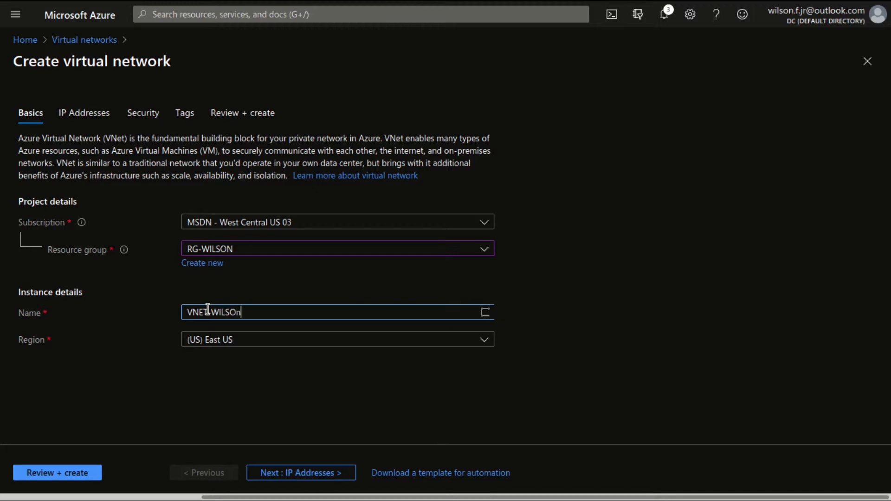
pyautogui.press('BackSpace')
pyautogui.write('N')
pyautogui.click(304, 475)
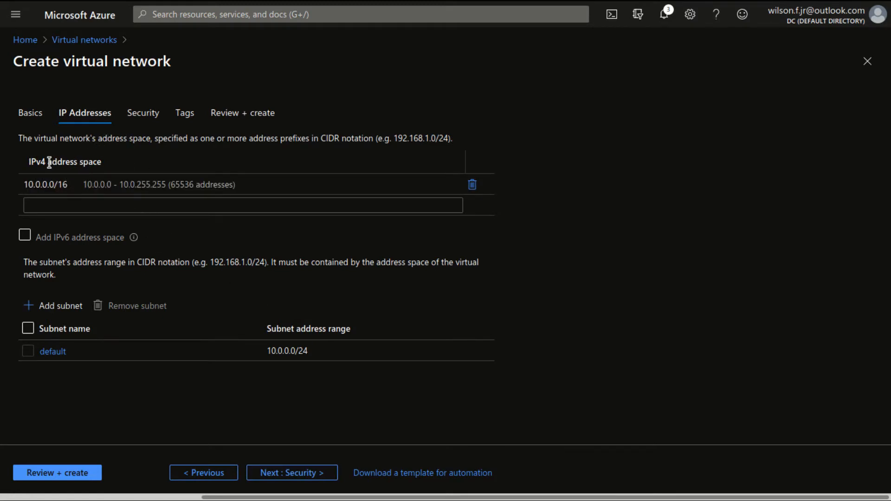
# Step: Rename the default subnet to SUBNET-A and save it
pyautogui.tripleClick(100, 161)
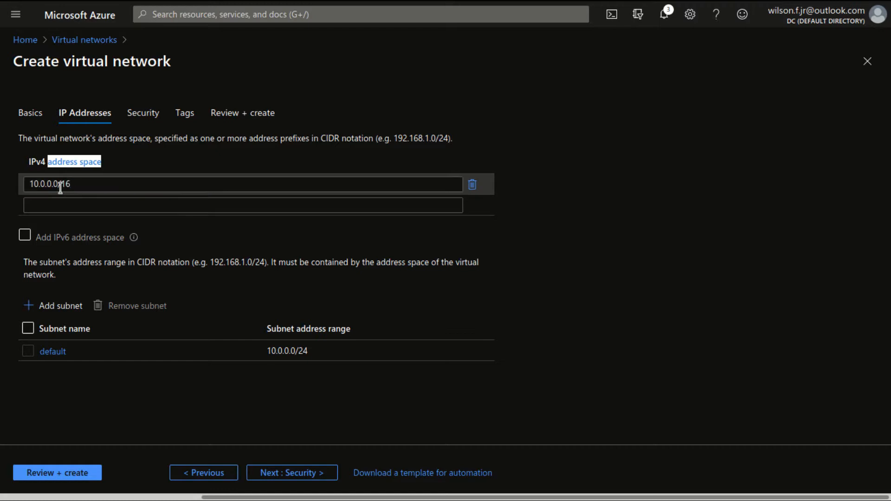
pyautogui.moveTo(72, 187); pyautogui.dragTo(27, 186)
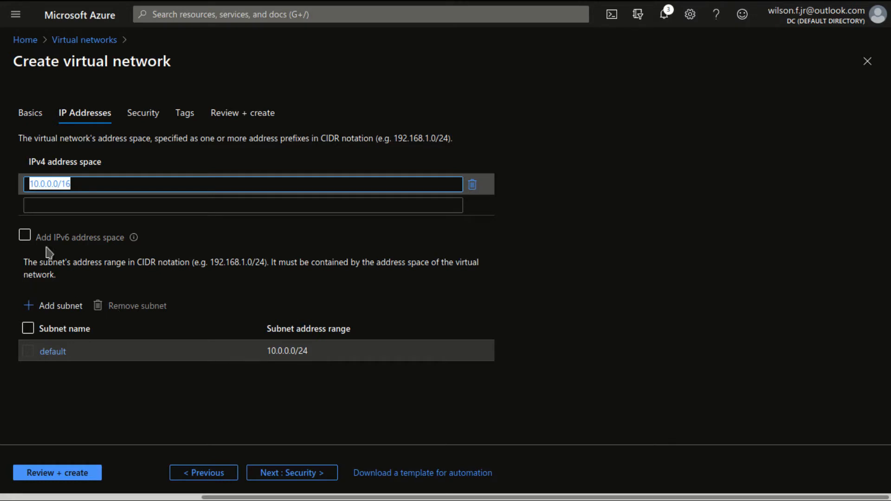
pyautogui.click(87, 181)
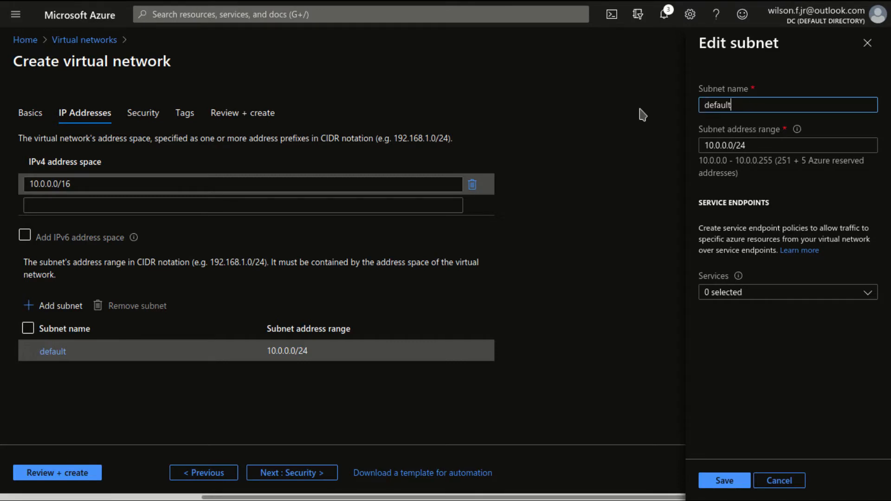
pyautogui.hotkey('ctrl', 'a')
pyautogui.write('SUBNET-A')
pyautogui.press('Return')
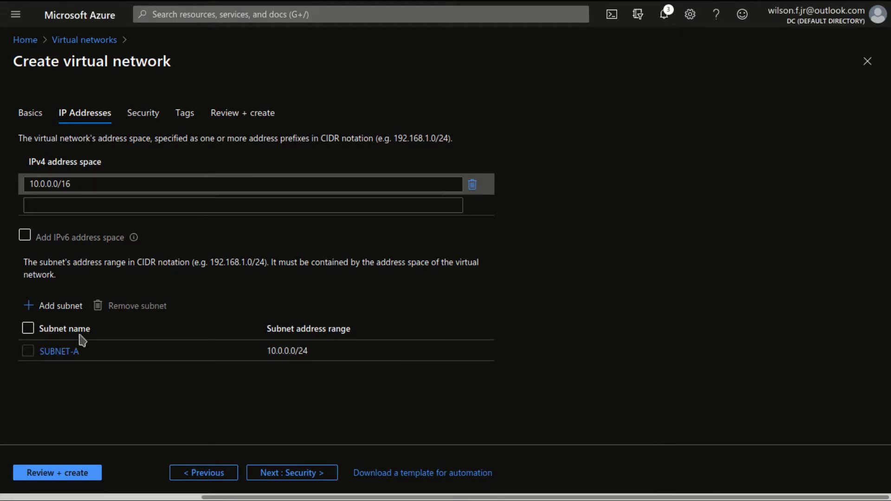
# Step: Add a second subnet named SUBNET-B with the address range 10.0.1.0/24
pyautogui.click(61, 308)
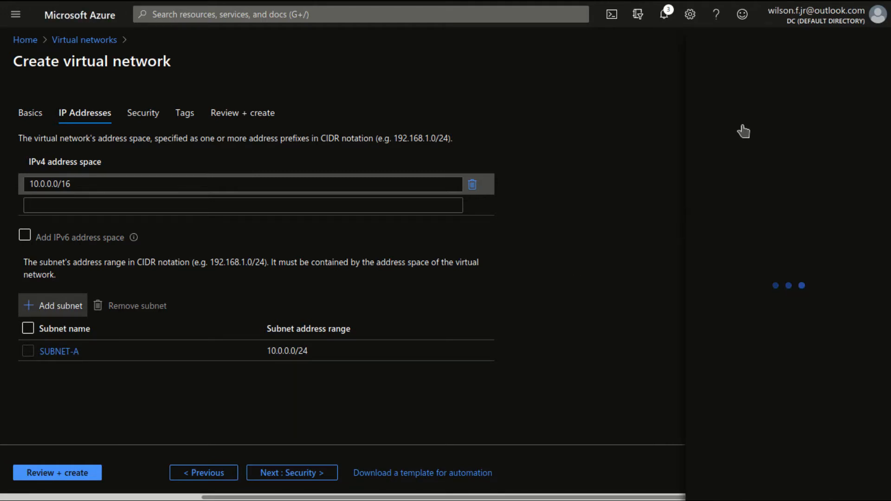
pyautogui.write('S')
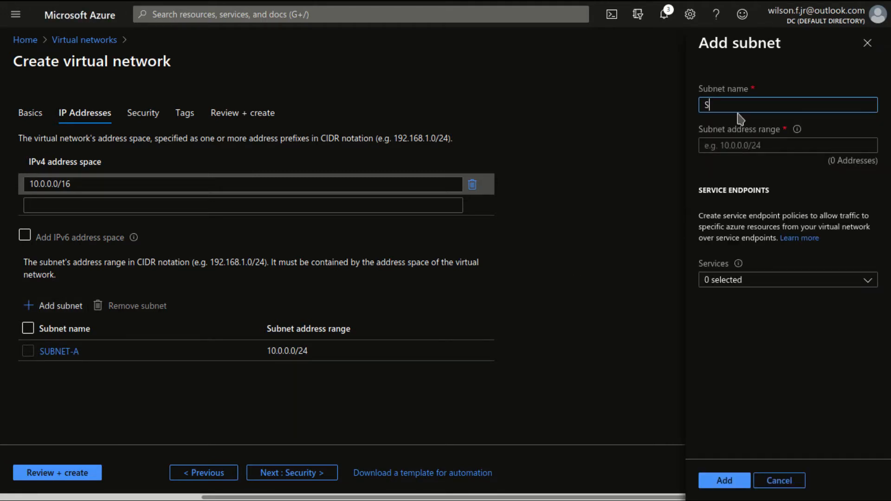
pyautogui.write('UBNET-B')
pyautogui.press('Tab')
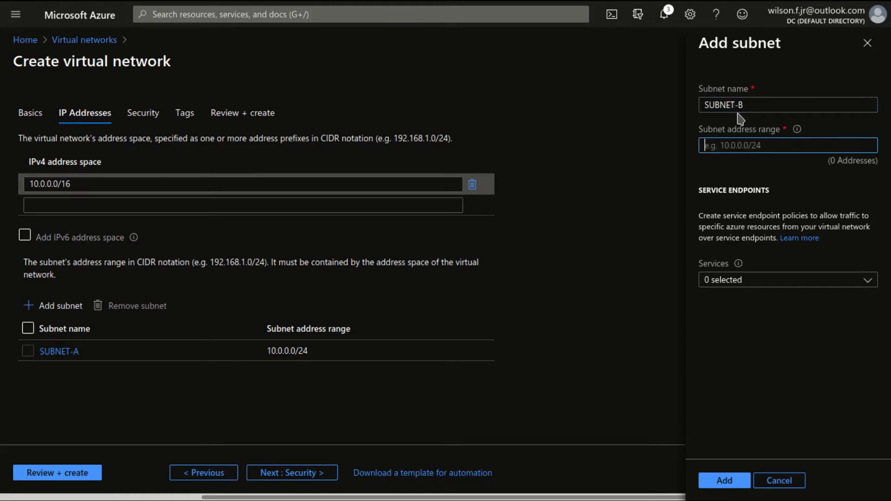
pyautogui.write('10.0.')
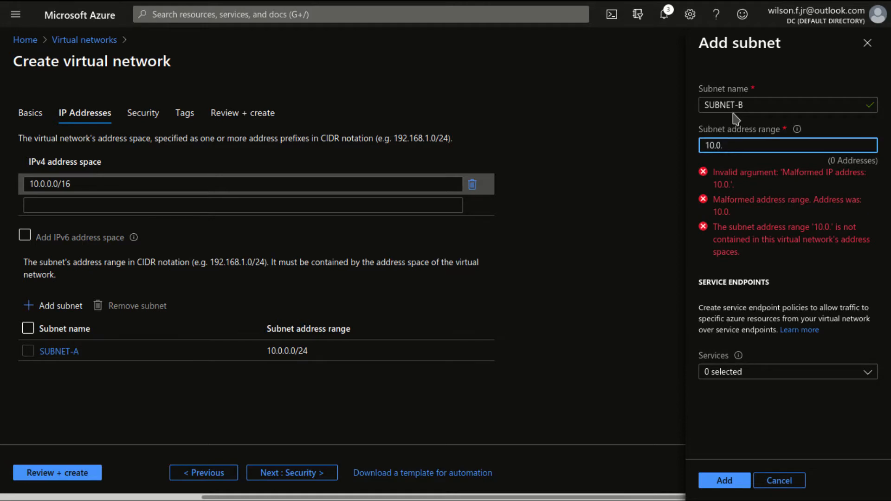
pyautogui.write('1.0')
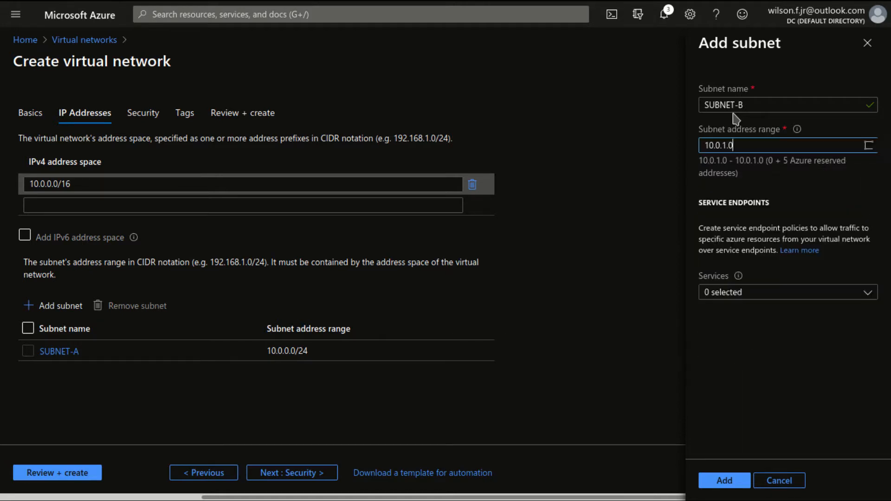
pyautogui.write('/24')
pyautogui.press('Tab')
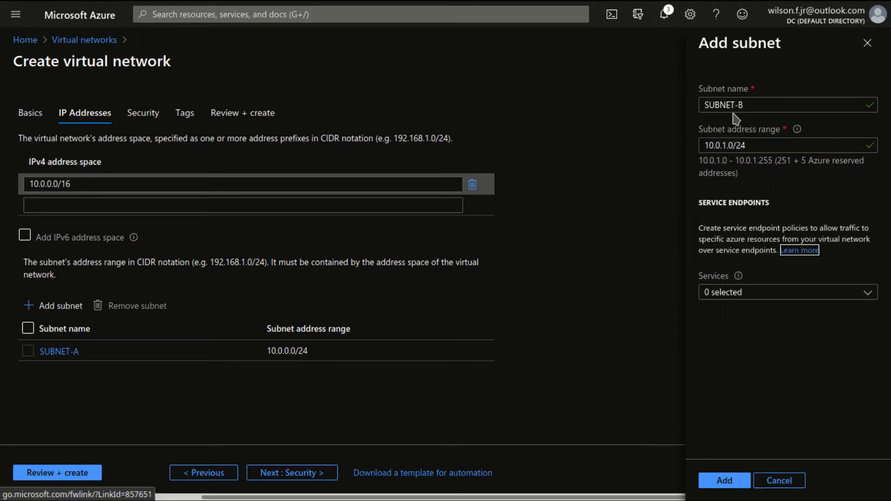
pyautogui.click(725, 480)
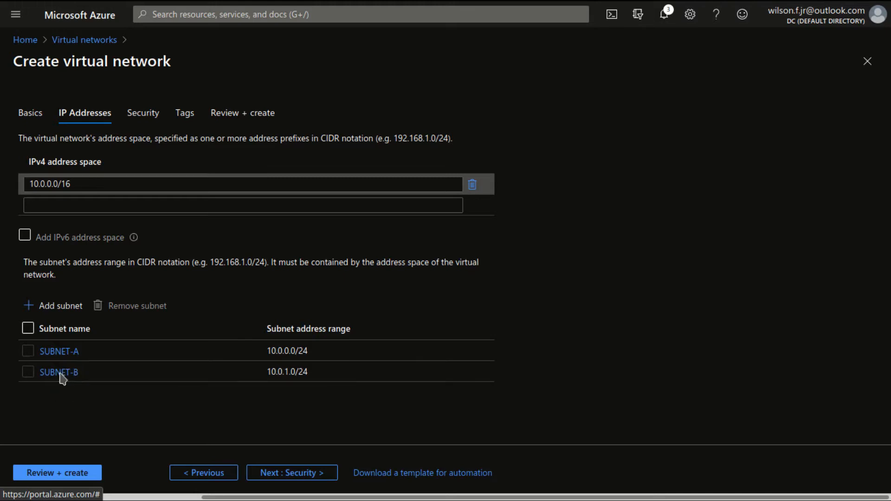
# Step: Keep BastionHost, DDoS Protection Standard and Firewall disabled in the security settings and continue to the tags
pyautogui.click(302, 475)
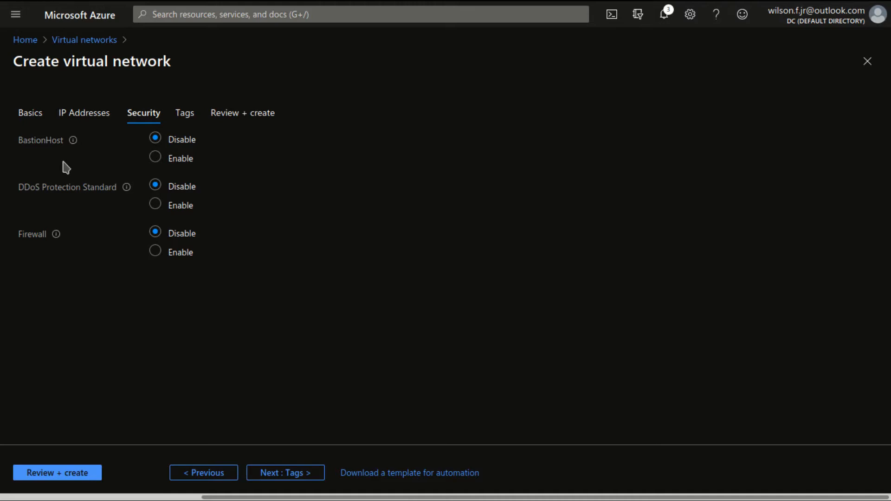
pyautogui.moveTo(74, 148)
pyautogui.moveTo(55, 237)
pyautogui.click(304, 475)
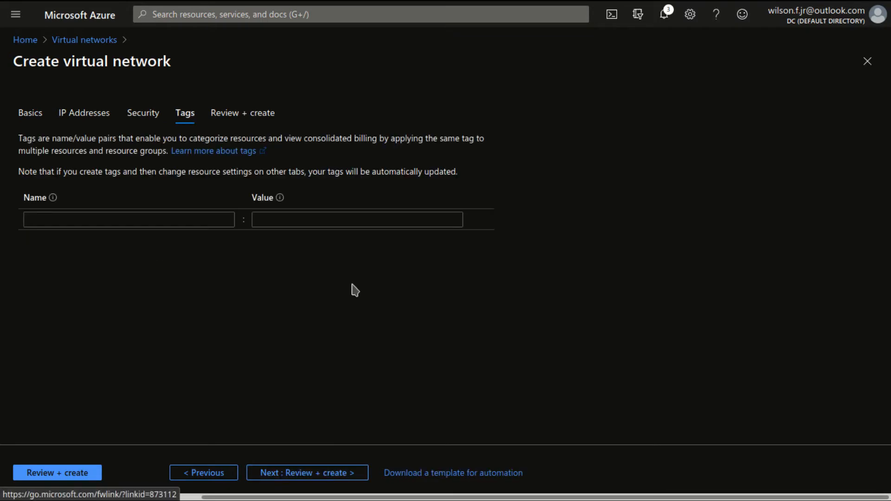
# Step: Add a tag named Ambiente with the value Financeiro to the virtual network
pyautogui.click(177, 222)
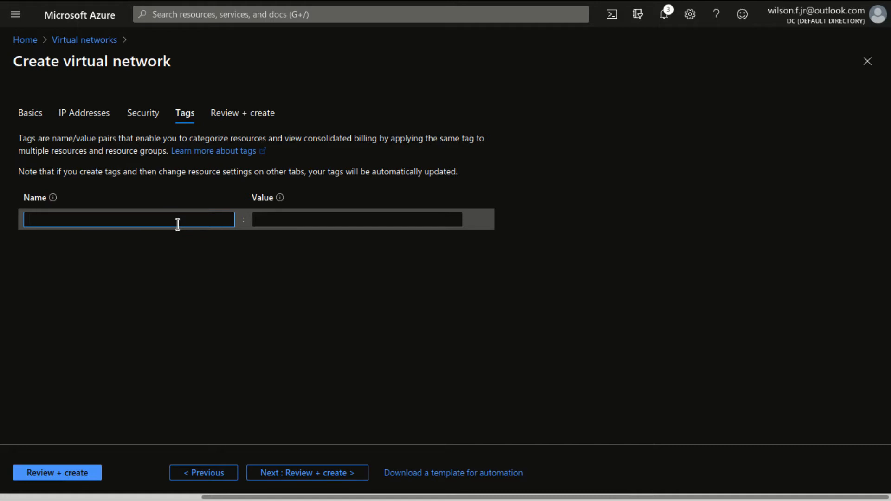
pyautogui.write('Ambiente')
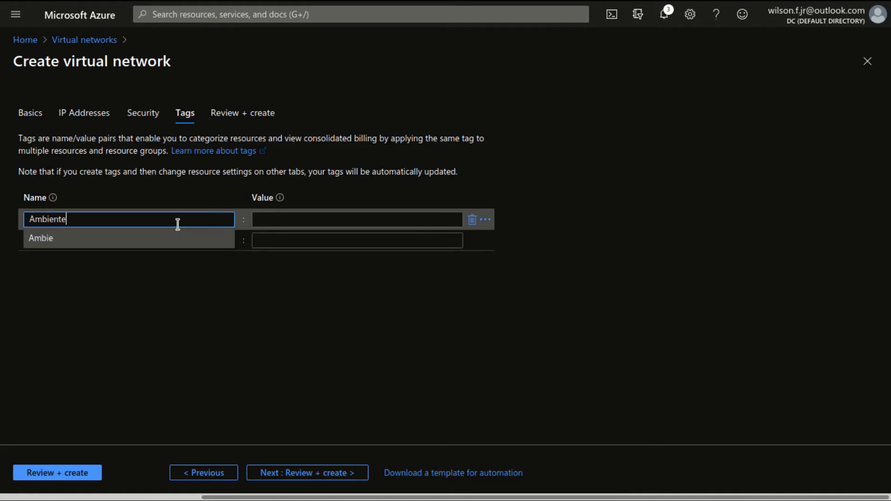
pyautogui.click(295, 219)
pyautogui.write('Financeira')
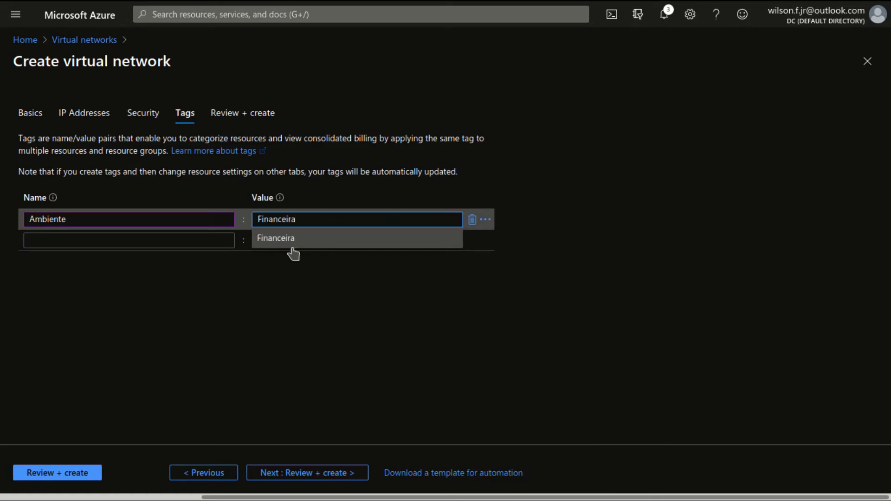
pyautogui.click(181, 173)
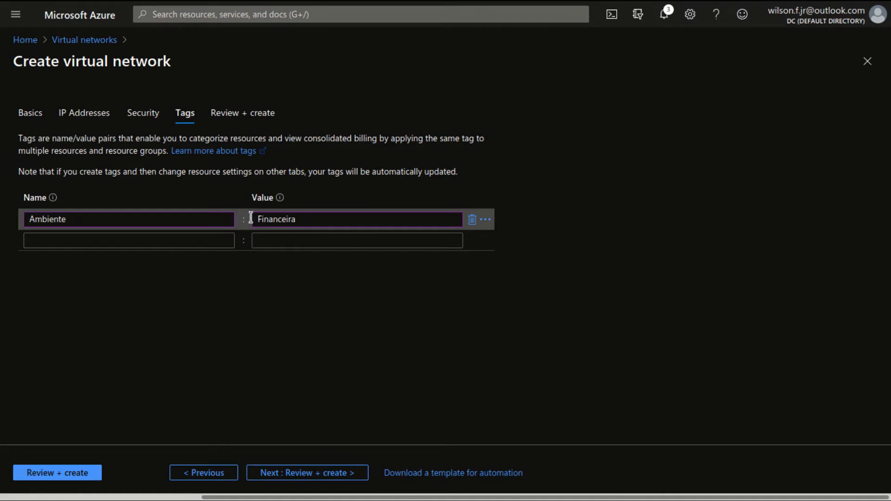
pyautogui.doubleClick(276, 221)
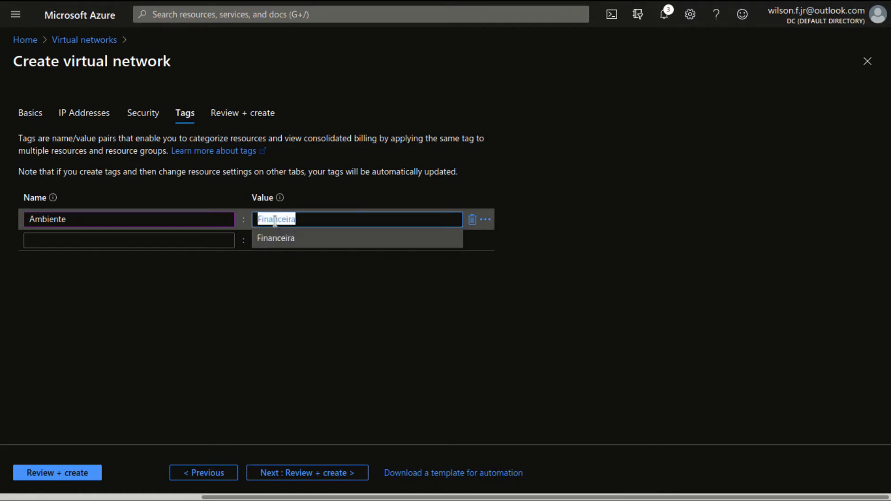
pyautogui.write('Financeiro')
# Step: Add a second tag named Firewall with the value HTTP
pyautogui.click(211, 245)
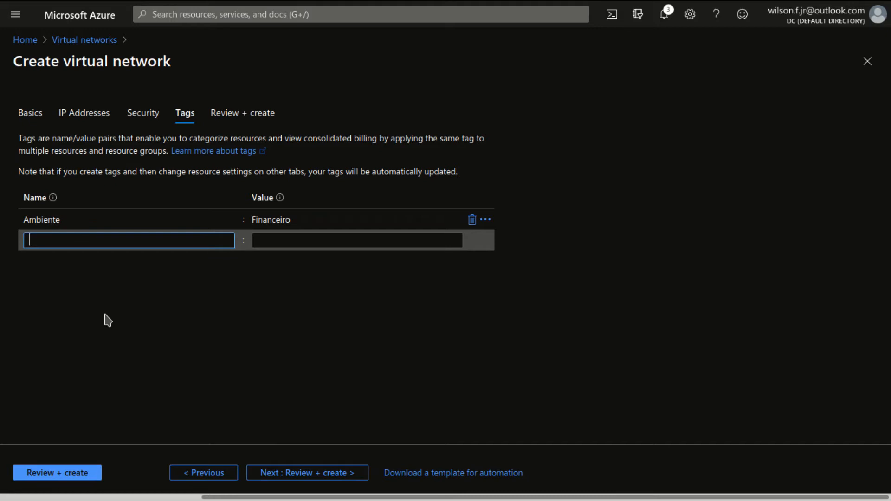
pyautogui.write('F')
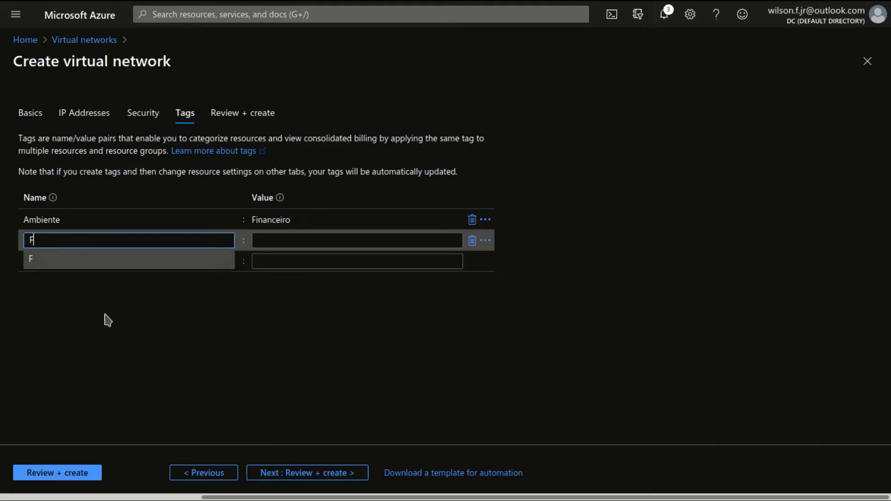
pyautogui.write('irewall')
pyautogui.click(268, 240)
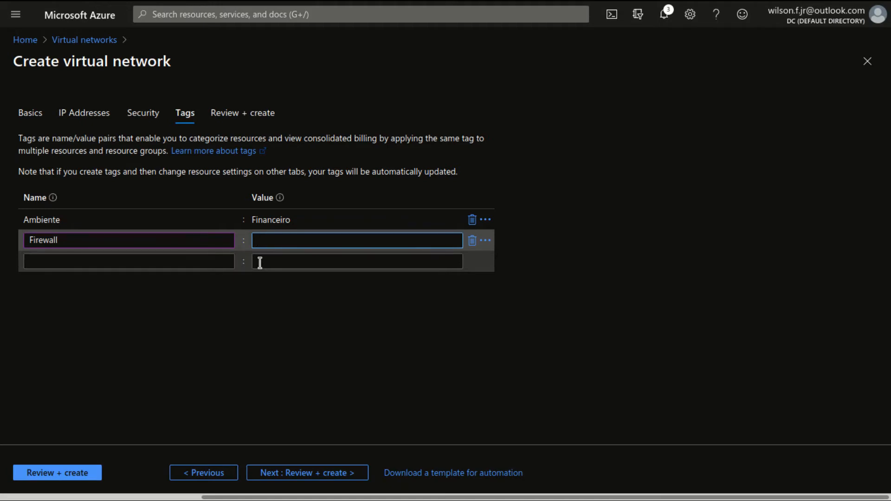
pyautogui.write('HTTP')
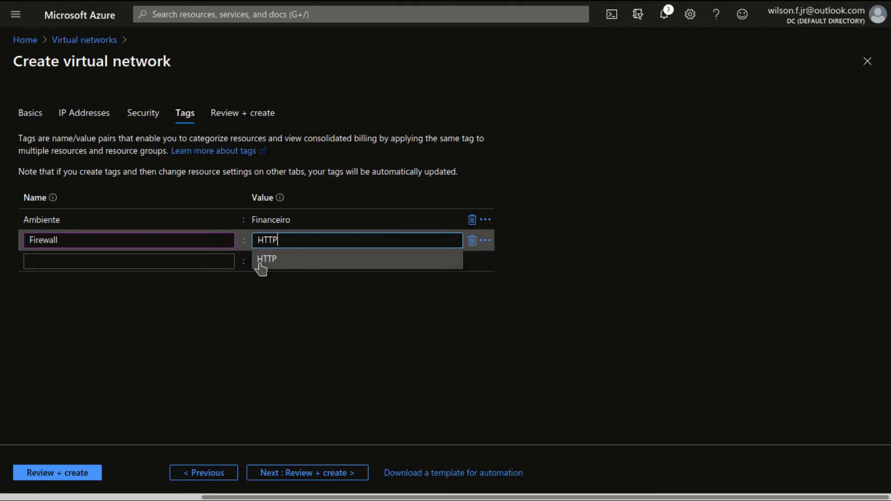
pyautogui.click(288, 333)
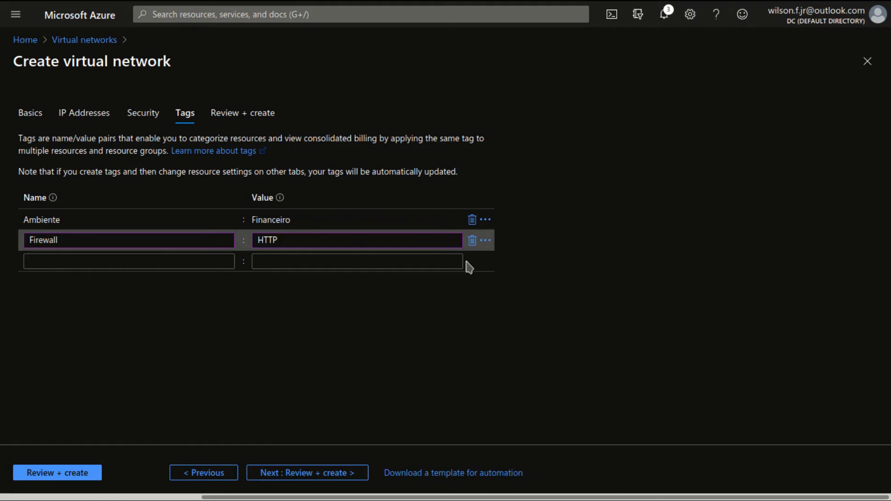
# Step: Delete the Firewall and Ambiente tags from the virtual network
pyautogui.click(471, 234)
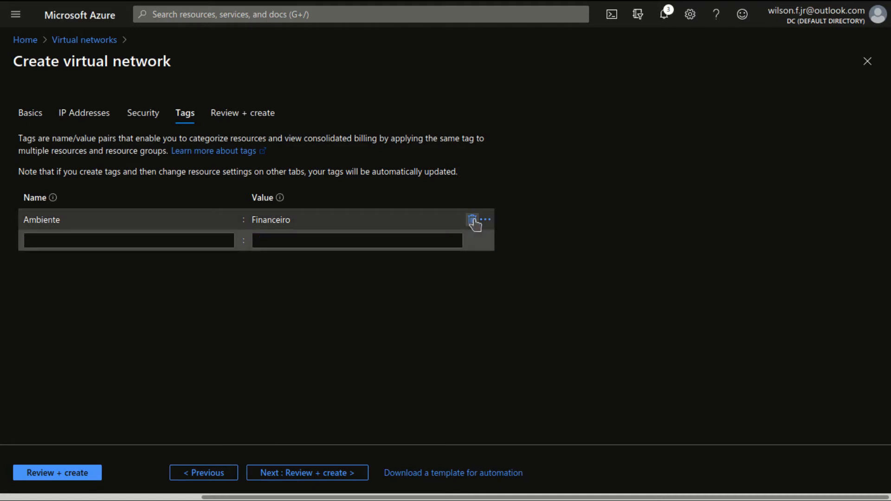
pyautogui.click(472, 220)
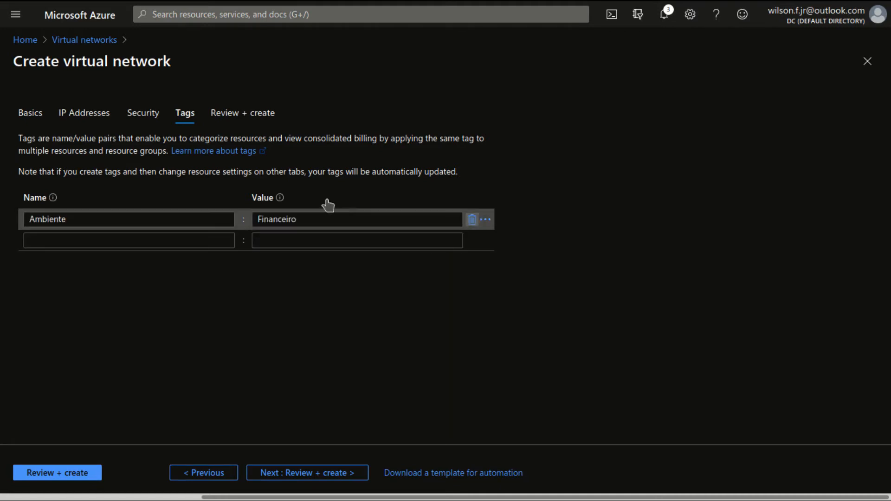
# Step: Validate the virtual network's configuration and create it
pyautogui.click(292, 474)
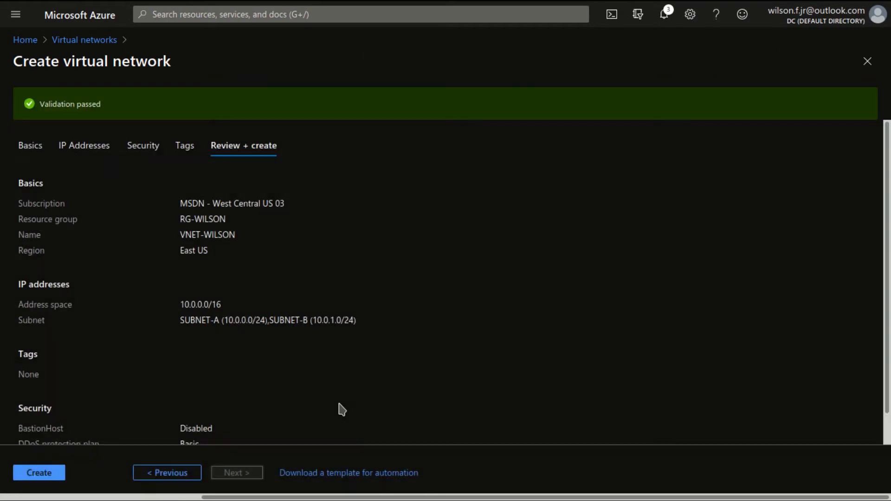
pyautogui.click(52, 473)
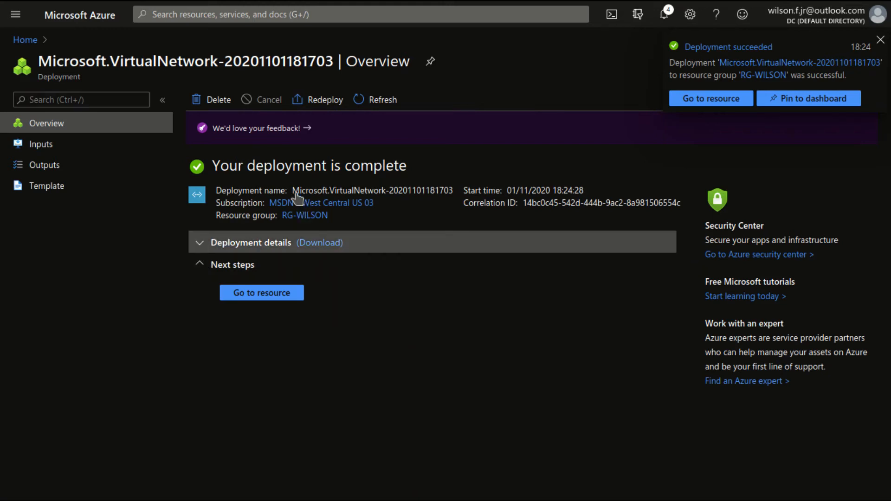
# Step: Open VNET-WILSON from the deployment details and review its address space and subnets
pyautogui.click(289, 242)
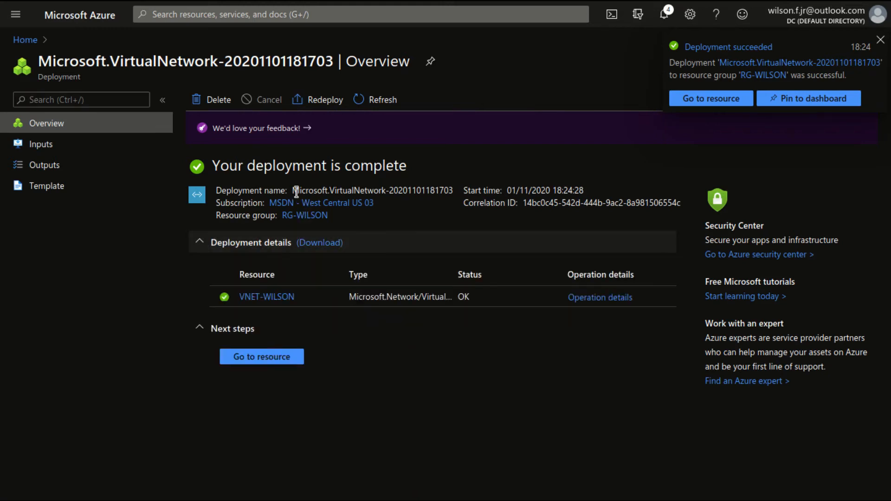
pyautogui.click(268, 298)
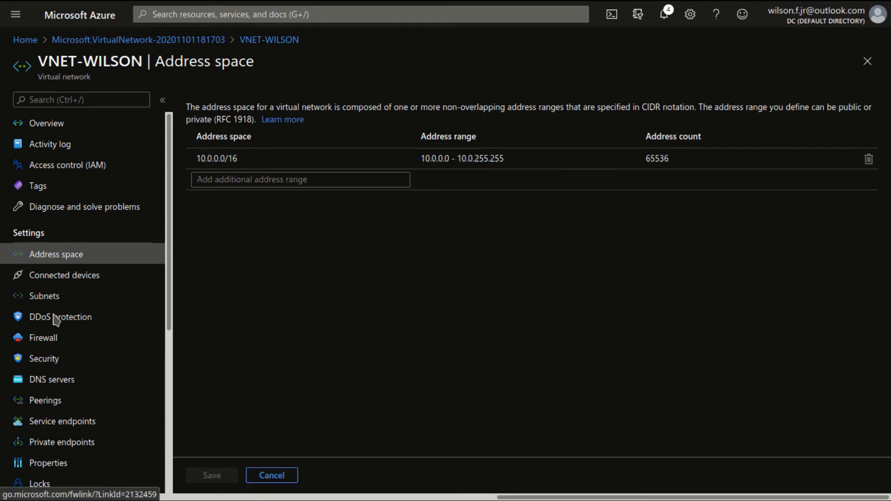
pyautogui.click(49, 297)
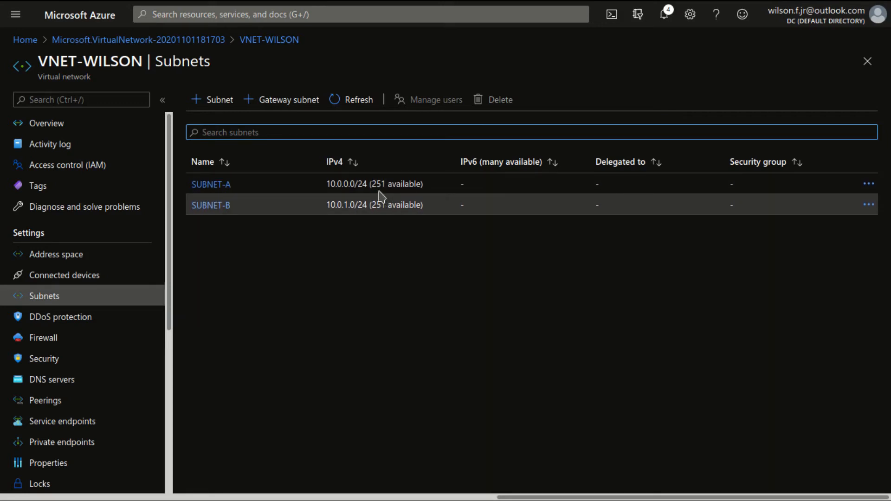
# Step: Review the available addresses of SUBNET-A and the connected devices, DDoS protection and firewall settings of VNET-WILSON
pyautogui.moveTo(386, 184); pyautogui.dragTo(369, 184)
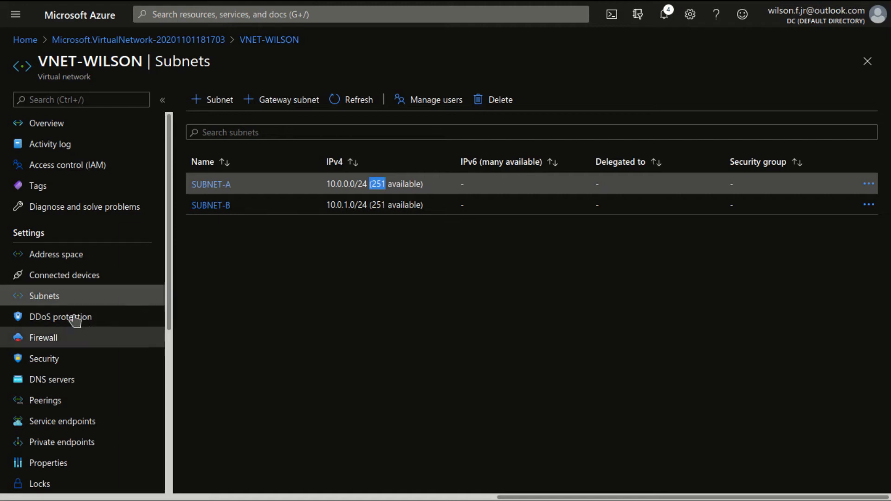
pyautogui.click(57, 277)
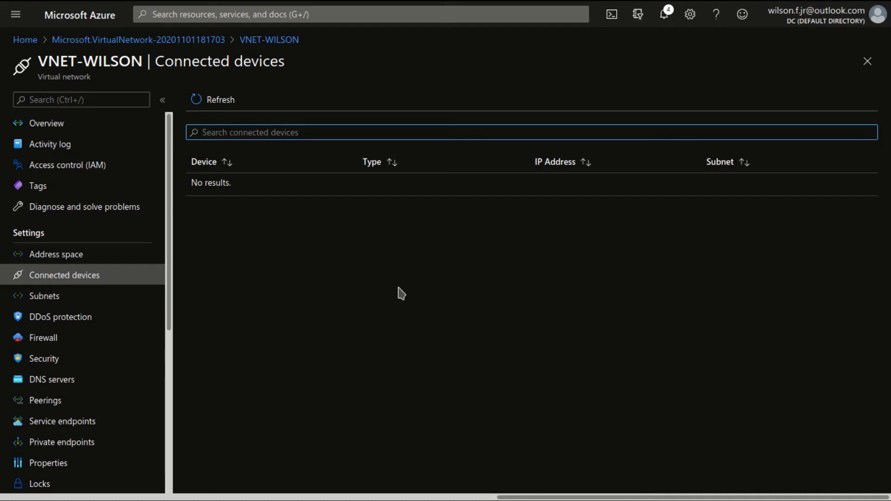
pyautogui.click(56, 318)
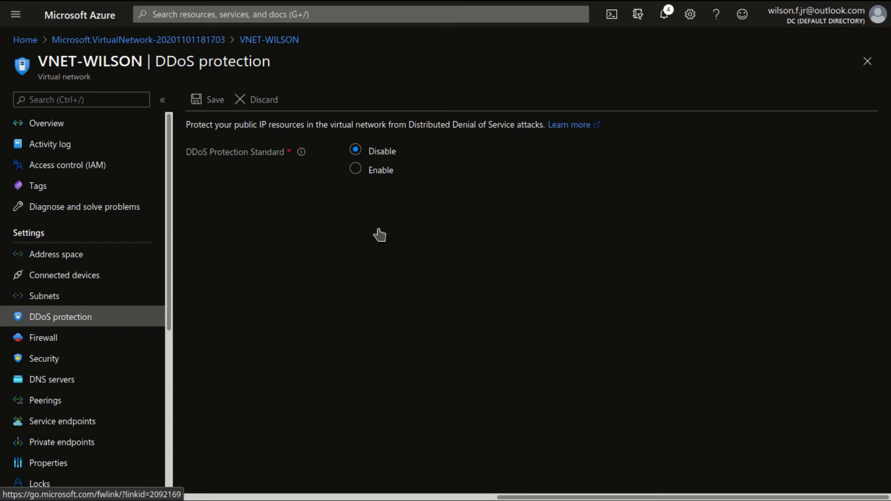
pyautogui.click(93, 339)
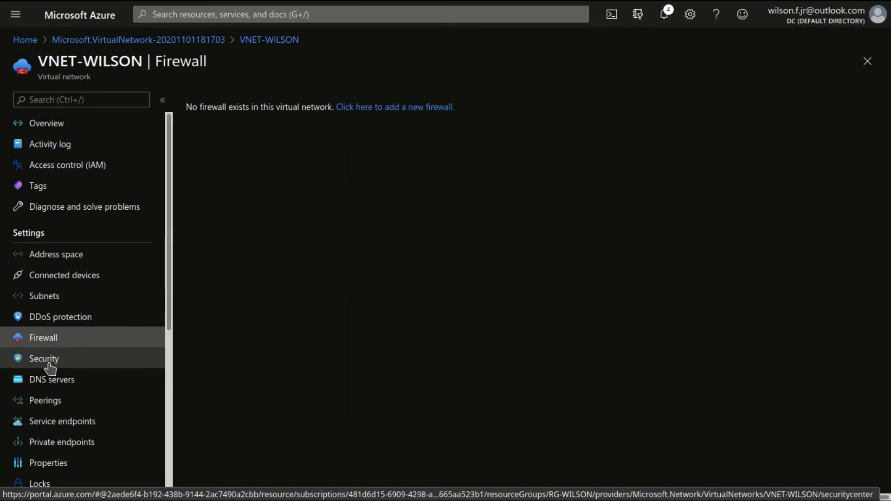
# Step: Review the virtual network's security information and the Security Center introduction, and return to VNET-WILSON
pyautogui.scroll(-1, 50, 368)
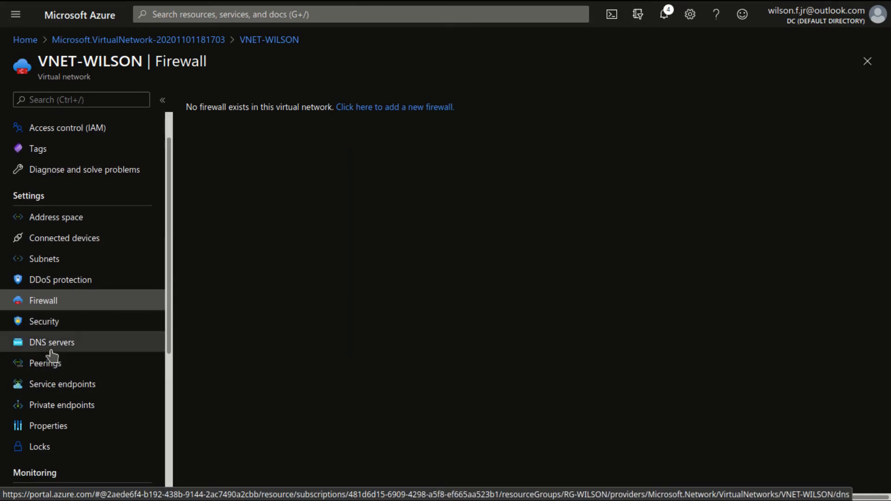
pyautogui.click(52, 326)
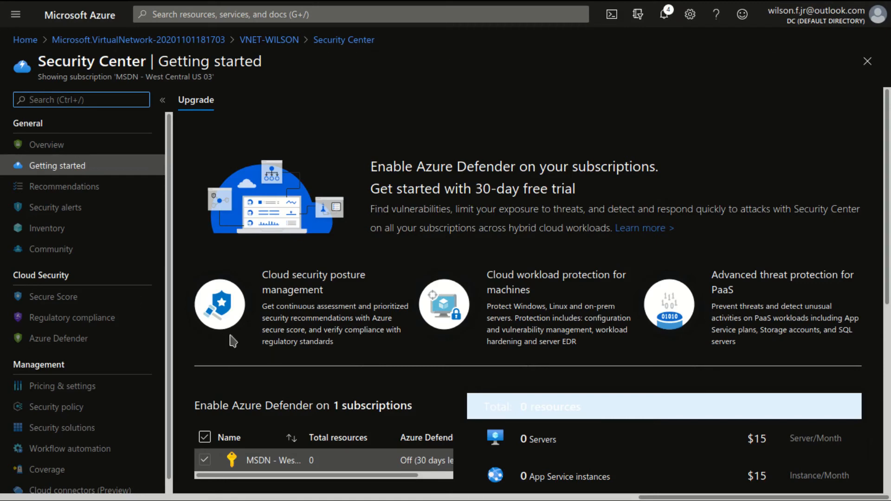
pyautogui.click(283, 42)
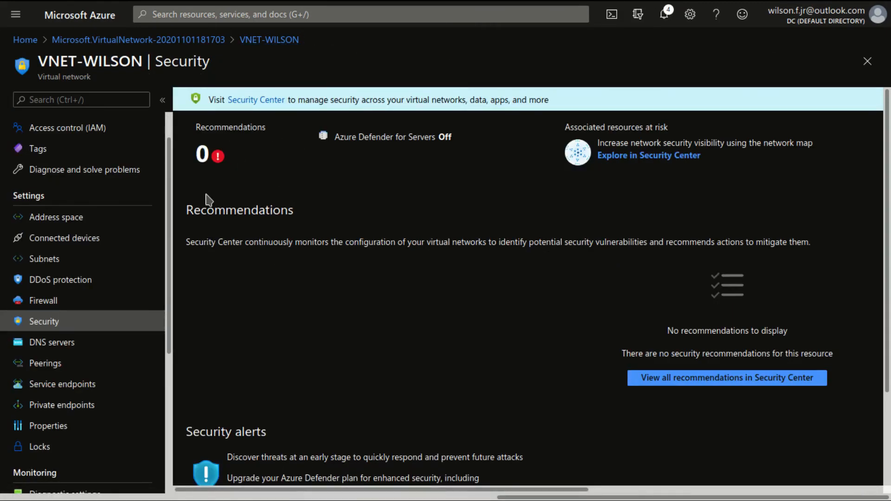
# Step: Try entering 8.8.8.8 as a custom DNS server for the virtual network, and discard the change
pyautogui.click(74, 346)
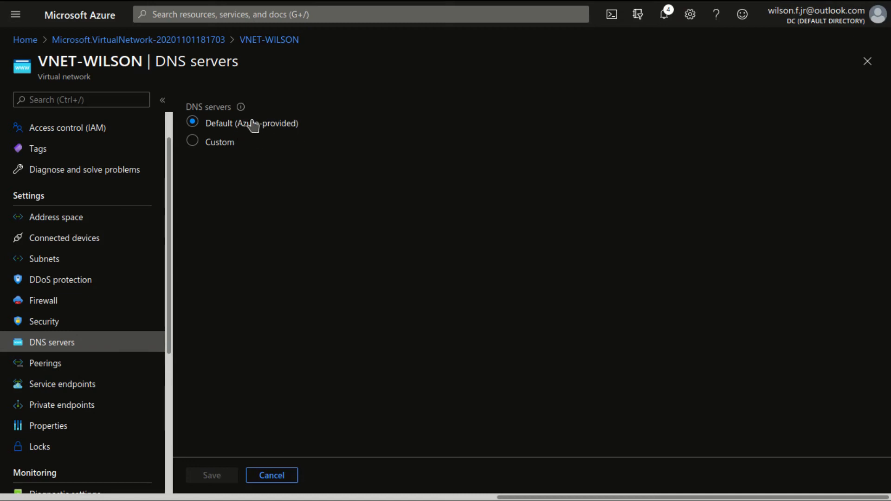
pyautogui.click(191, 142)
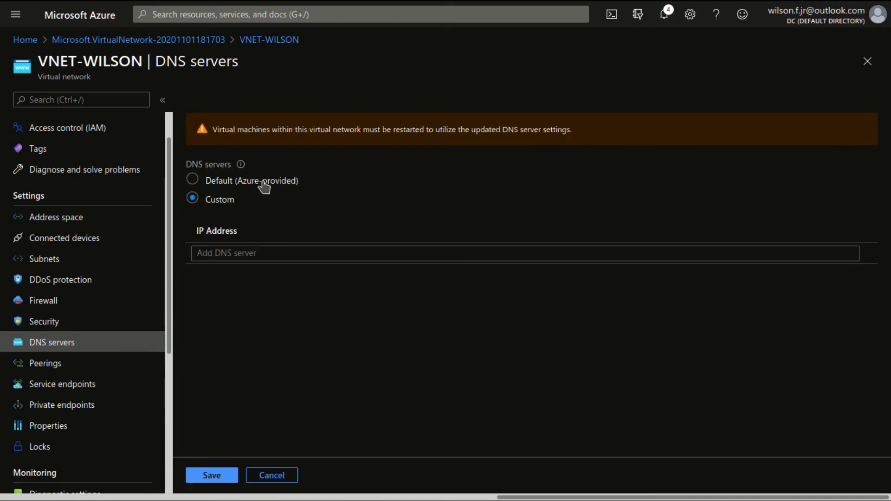
pyautogui.click(264, 253)
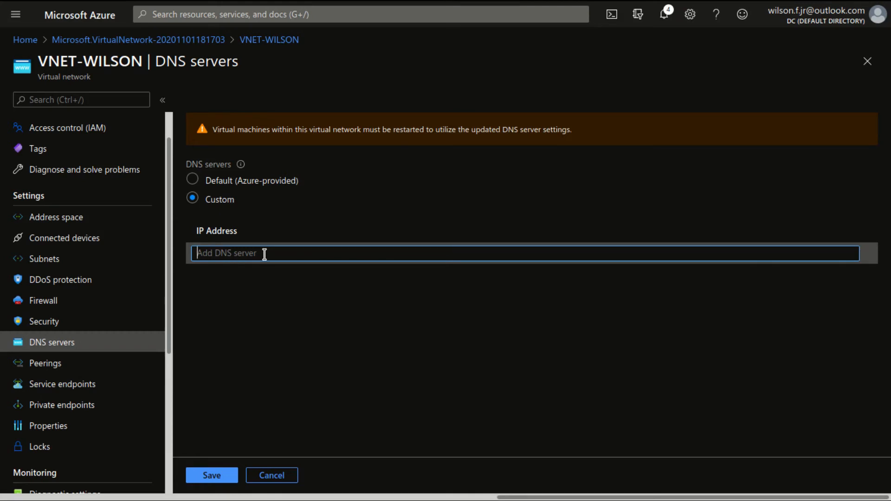
pyautogui.write('8.8.8.8')
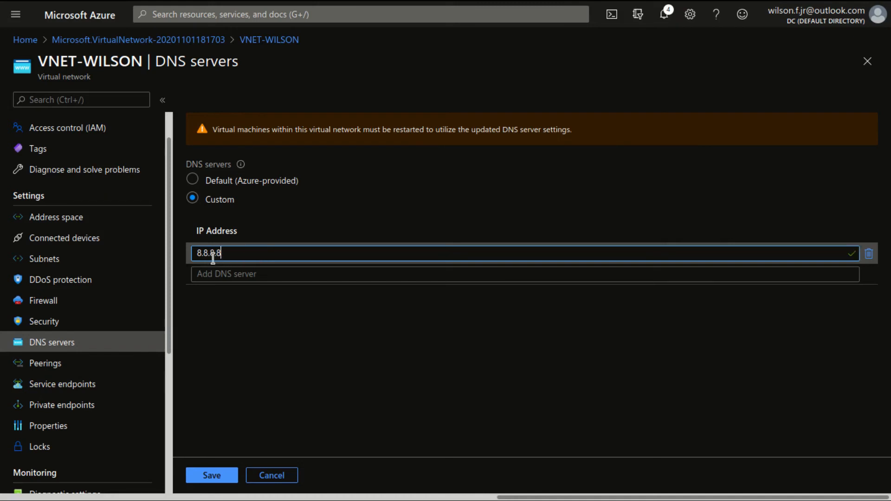
pyautogui.hotkey('ctrl', 'a')
pyautogui.press('BackSpace')
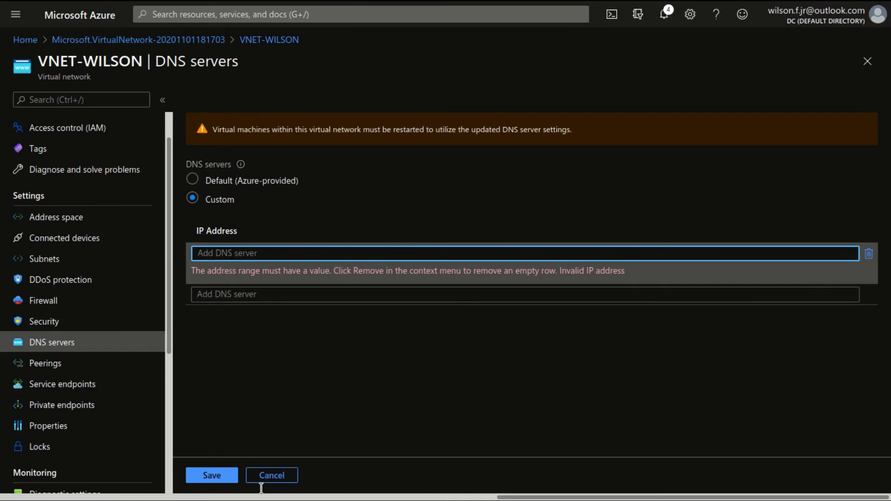
pyautogui.click(266, 475)
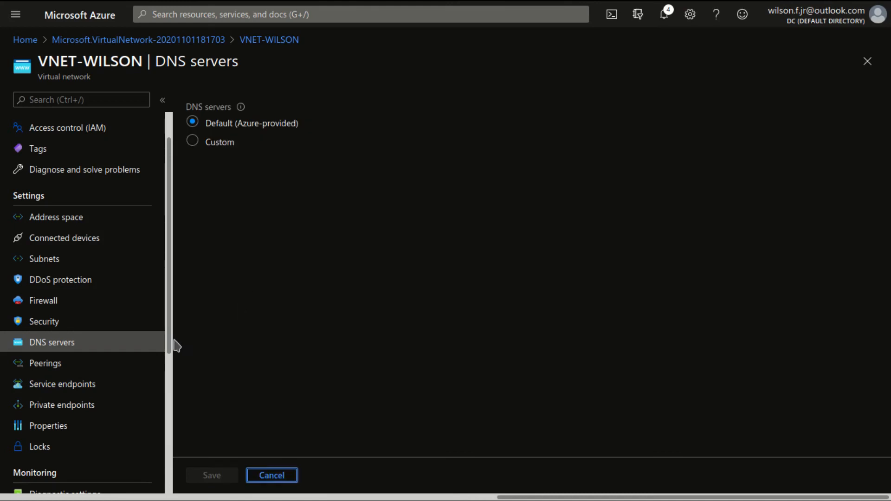
# Step: Review the virtual network's peerings and open its service endpoints
pyautogui.click(46, 365)
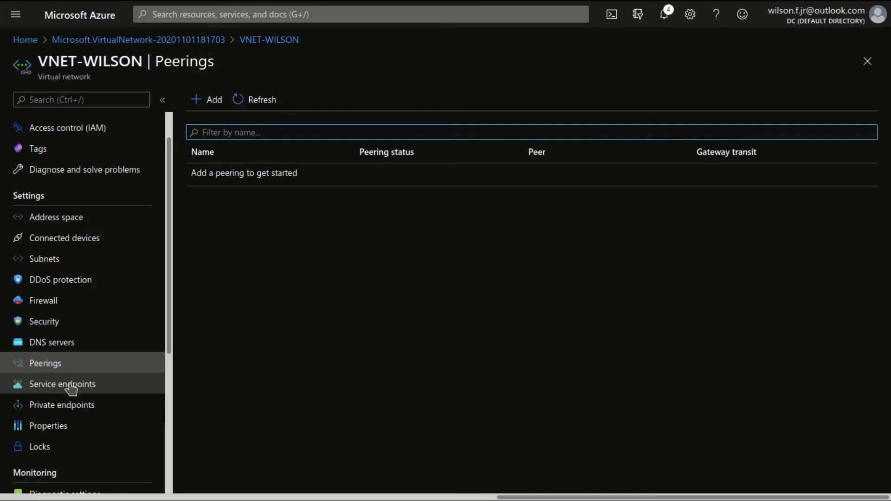
pyautogui.click(62, 382)
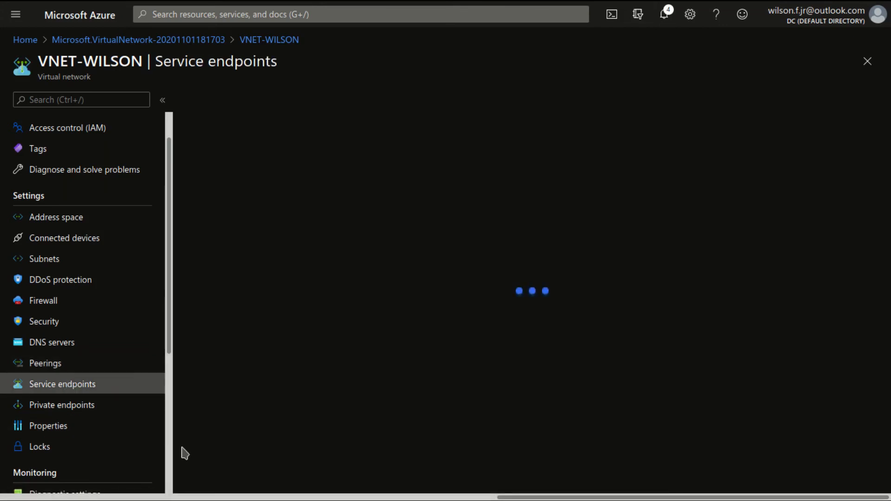